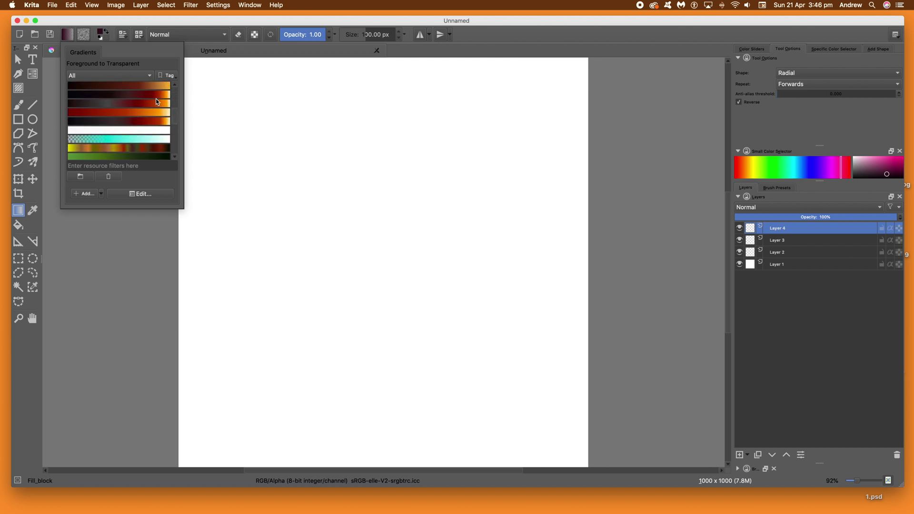
Pick the GPS Fire Dust preset from the gradient chooser after briefly trying GPS Nature browns copy
click(155, 95)
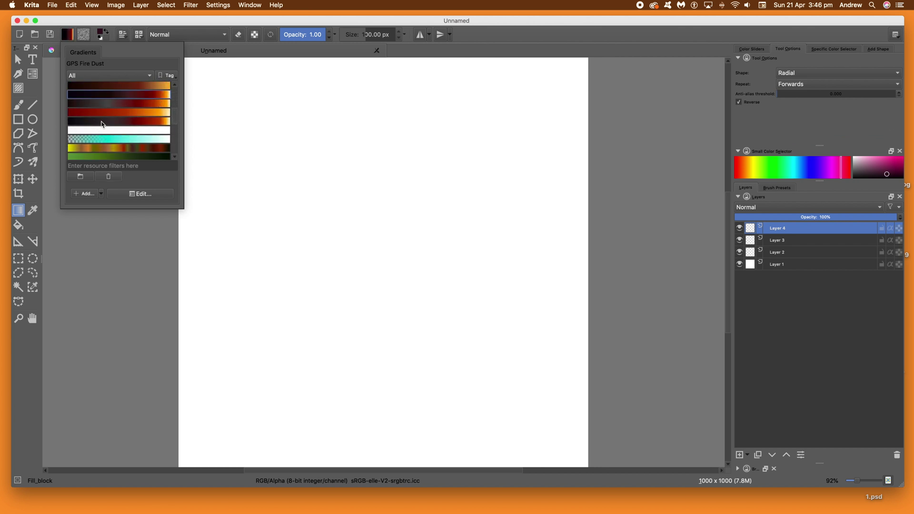
click(104, 149)
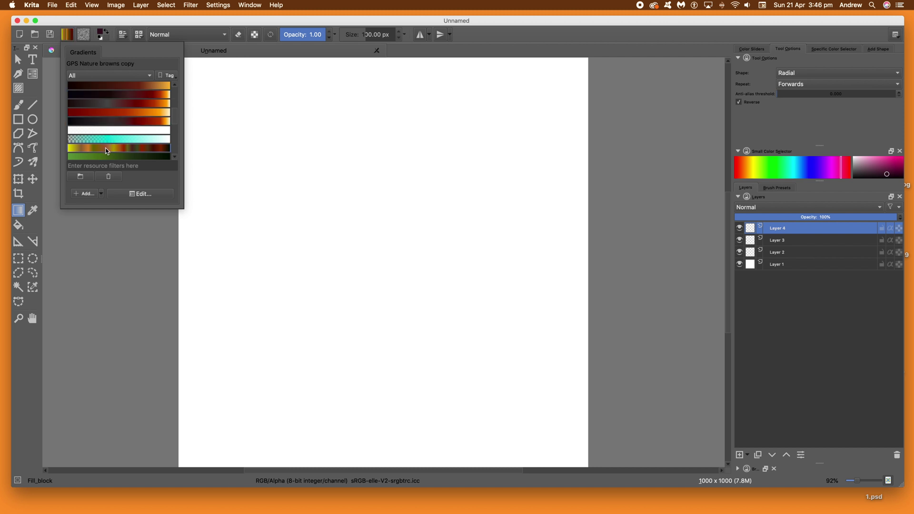
drag(144, 92, 760, 58)
click(379, 25)
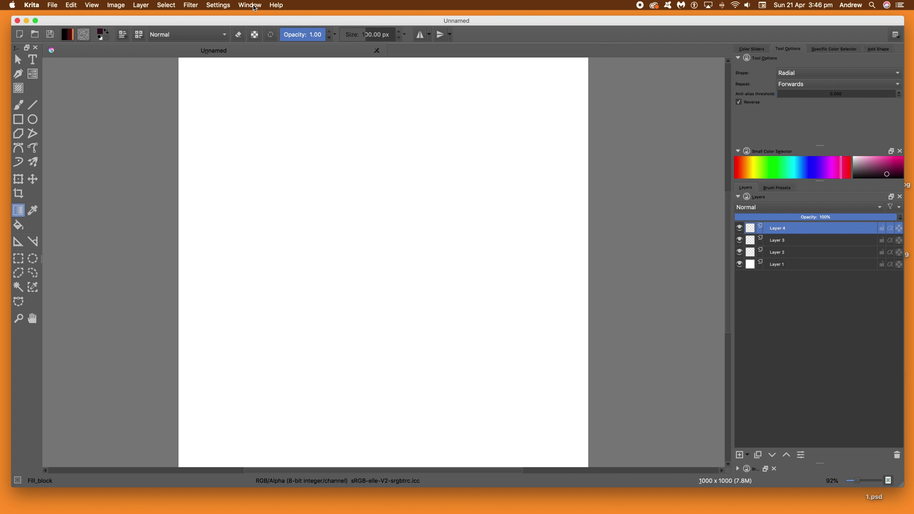
Look through the Settings menu without changing anything, then open the gradient Shape dropdown
click(221, 6)
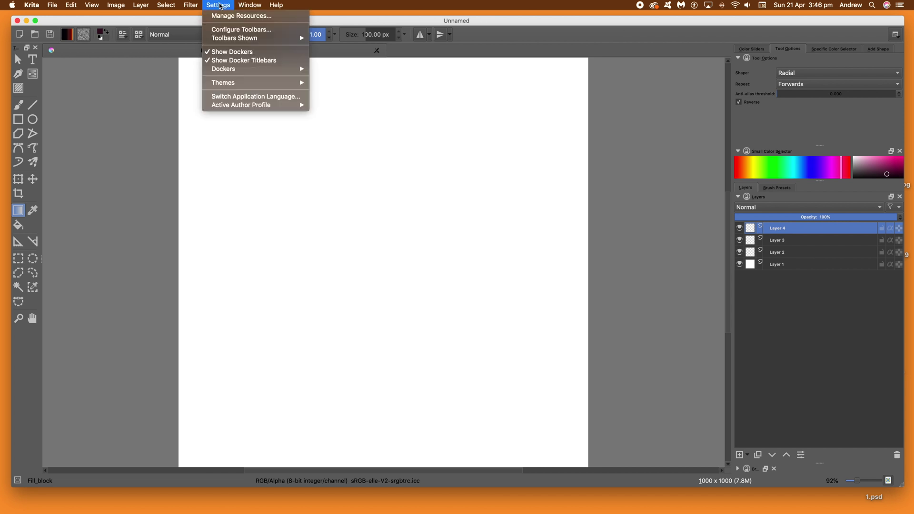
mouse_move(231, 74)
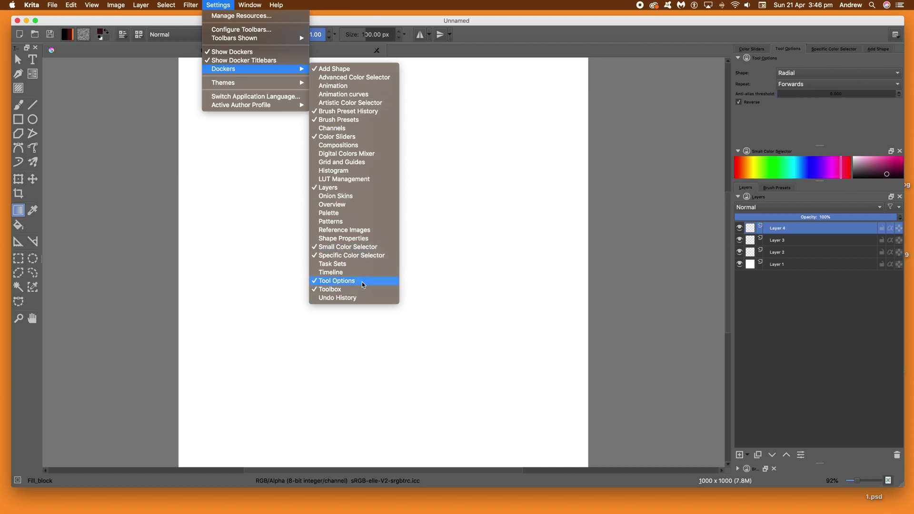
click(577, 24)
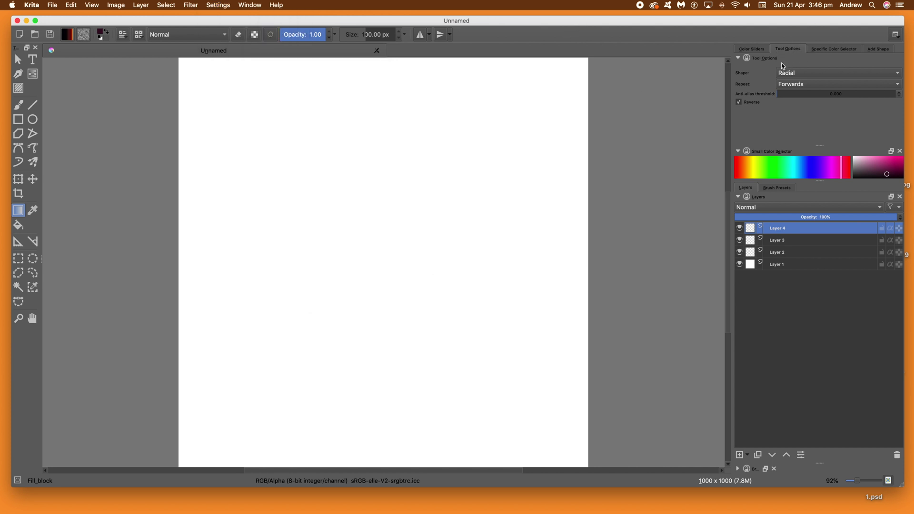
click(801, 74)
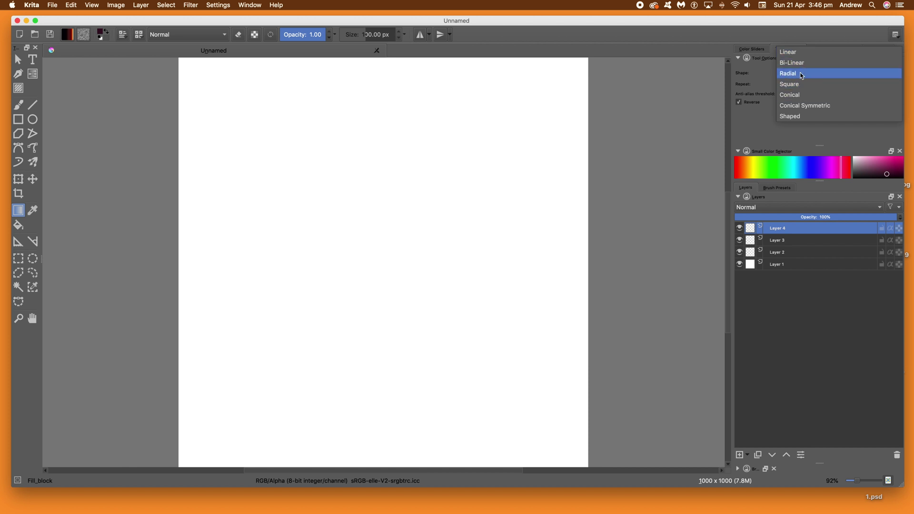
Keep the gradient shape Radial and set Repeat to None
click(803, 74)
click(802, 85)
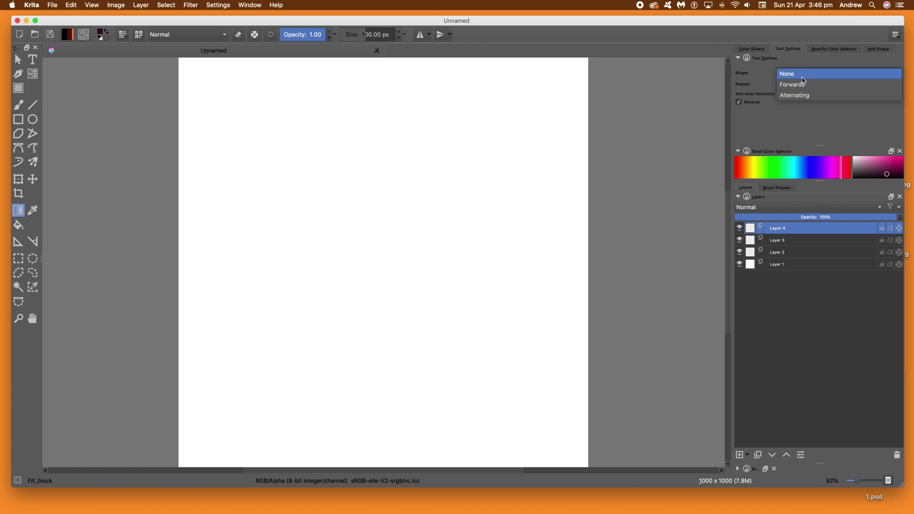
click(802, 75)
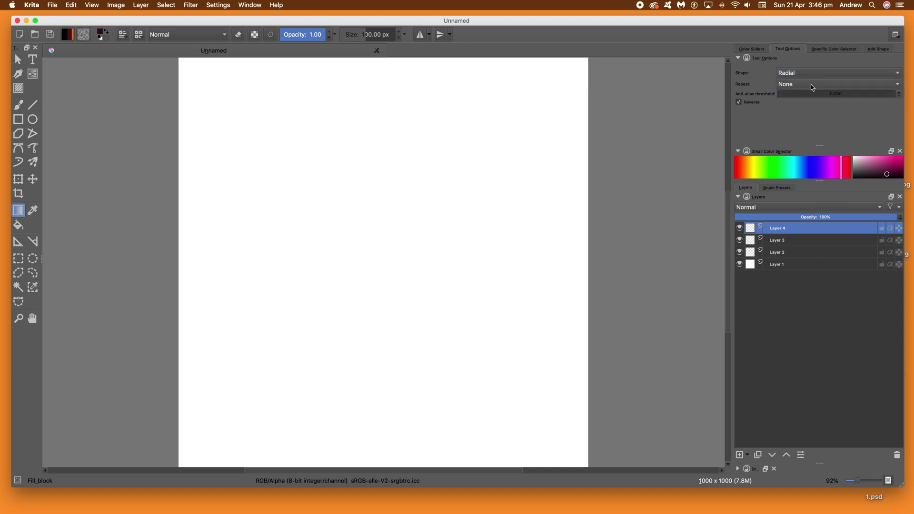
Draw a dark radial circle with an orange rim right of centre, undoing the trial gradients
drag(372, 242, 457, 277)
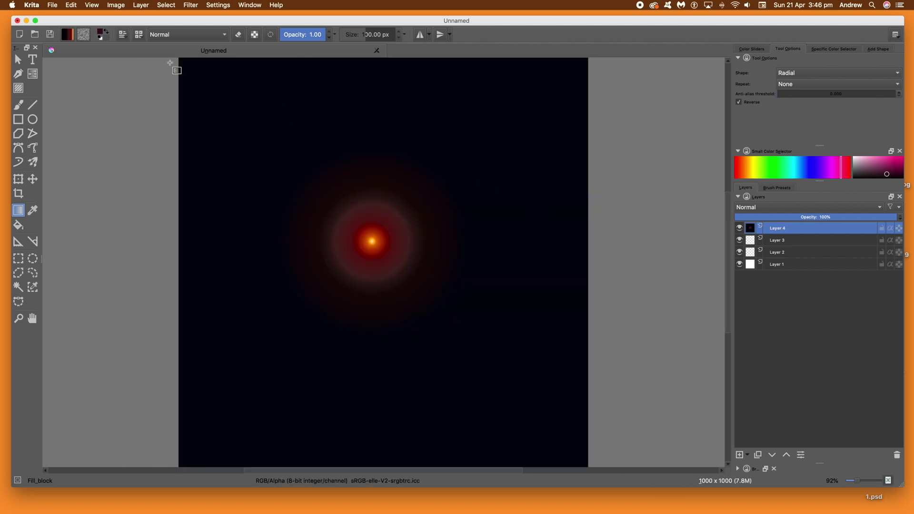
click(73, 6)
click(79, 16)
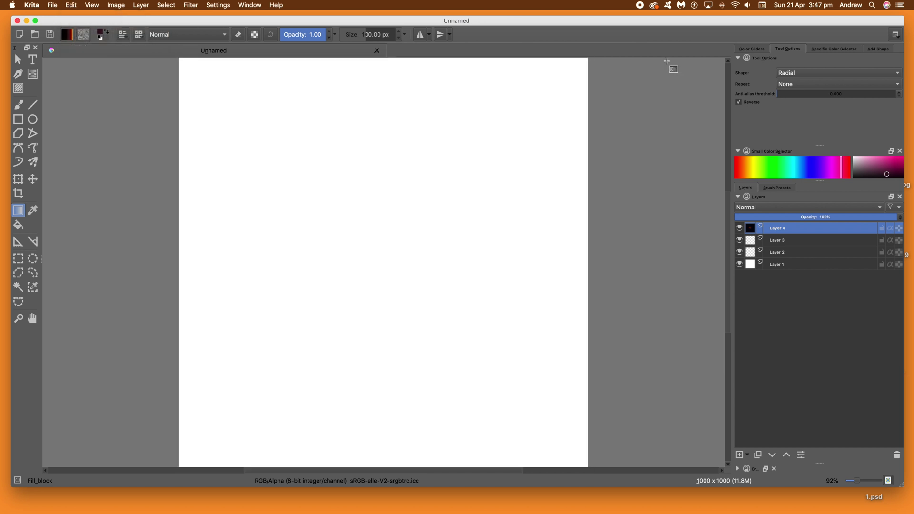
drag(357, 234, 435, 285)
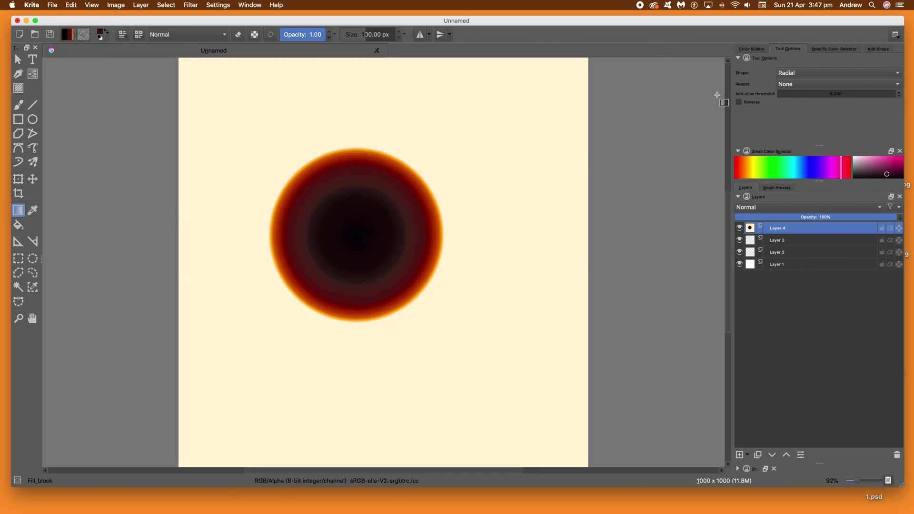
drag(463, 267, 434, 233)
key(super+z)
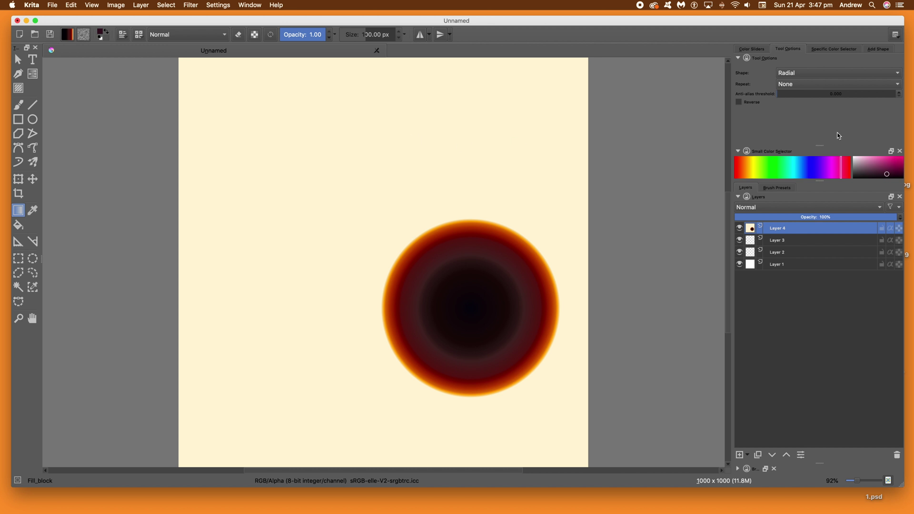
Choose the yellow-brown gradient preset and drag a radial gradient from the canvas middle
click(71, 36)
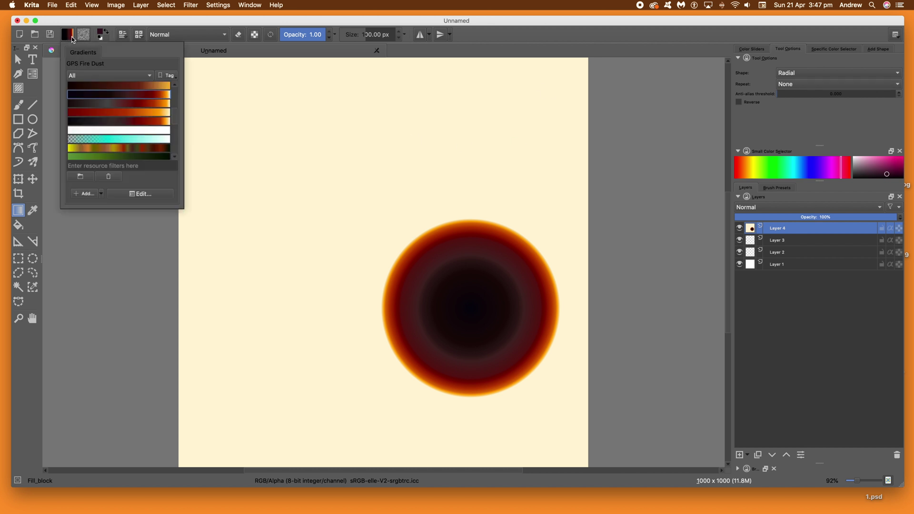
click(96, 151)
click(418, 275)
drag(371, 244, 434, 296)
drag(365, 242, 481, 320)
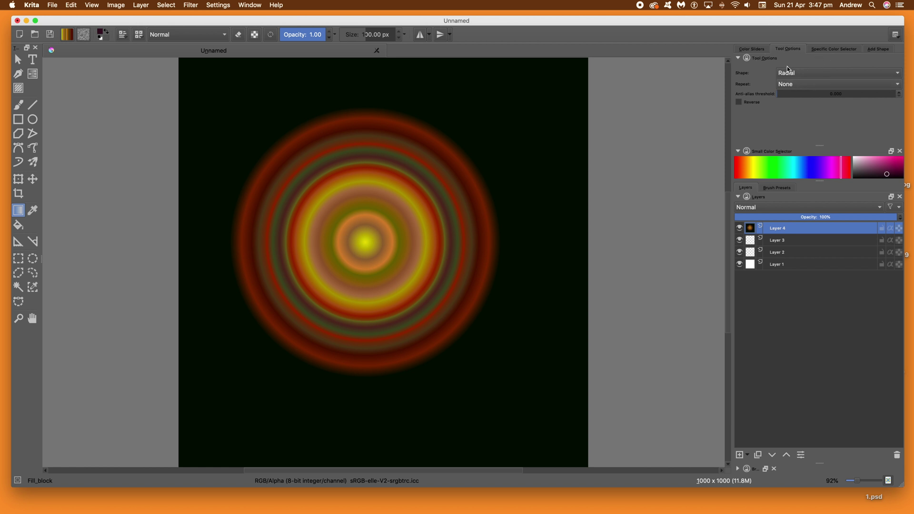
Set Repeat to Forwards and redraw the gradient as concentric repeating rings
click(803, 85)
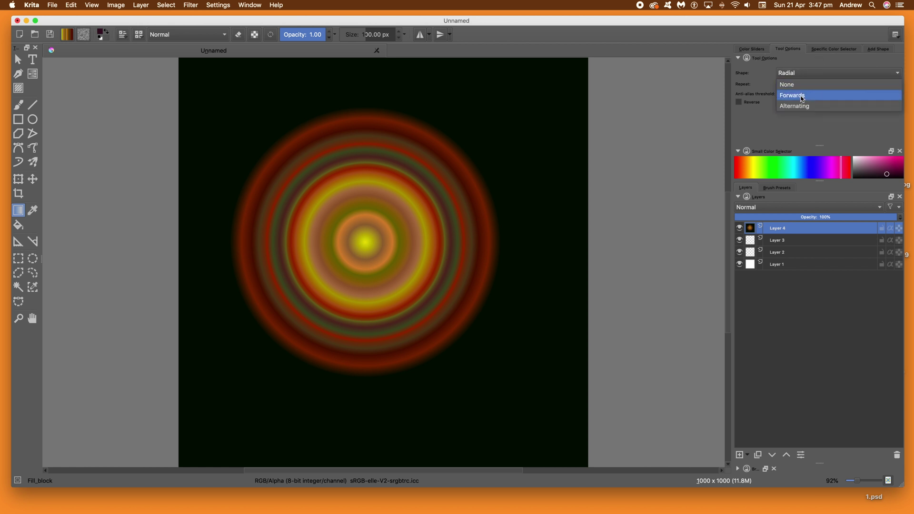
click(802, 96)
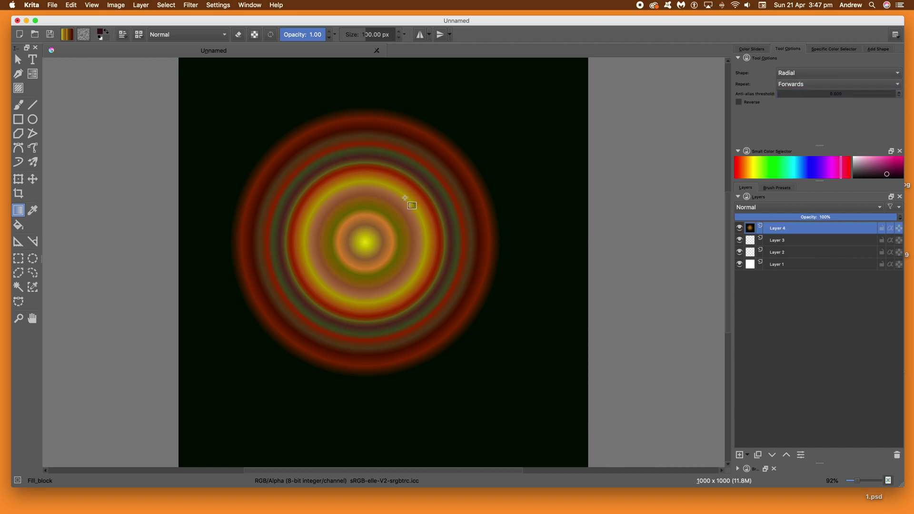
drag(370, 235, 479, 282)
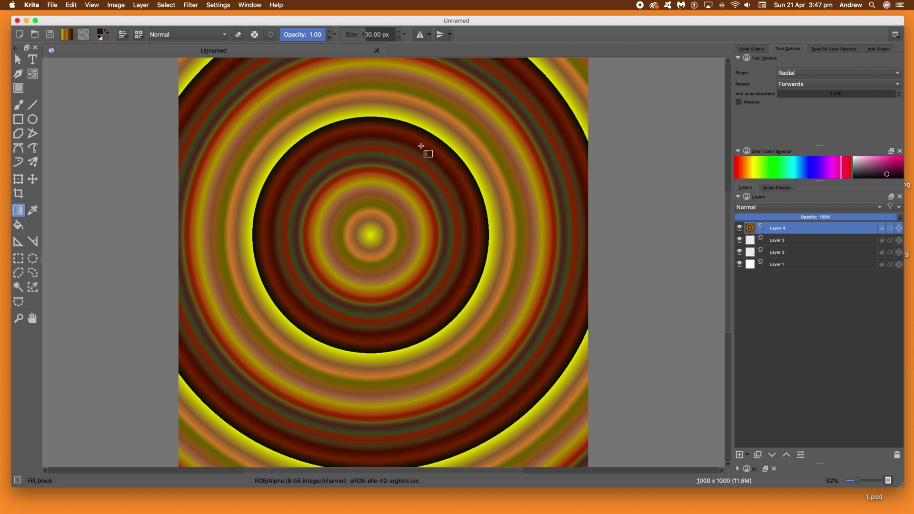
Set Repeat to None and draw a single non-repeating radial gradient
click(795, 87)
click(799, 73)
drag(378, 231, 453, 261)
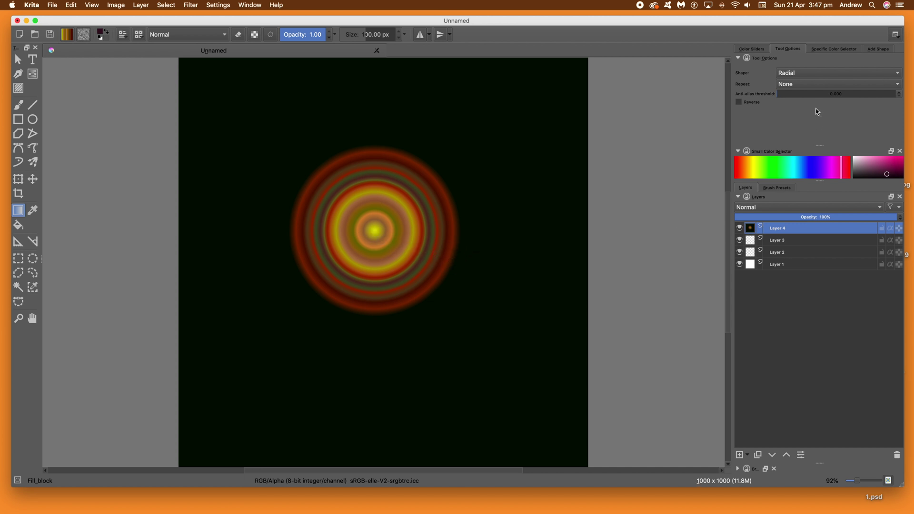
Switch Repeat back to Forwards and redraw the rings until centred just right of the middle
click(793, 87)
click(793, 95)
drag(376, 228, 512, 295)
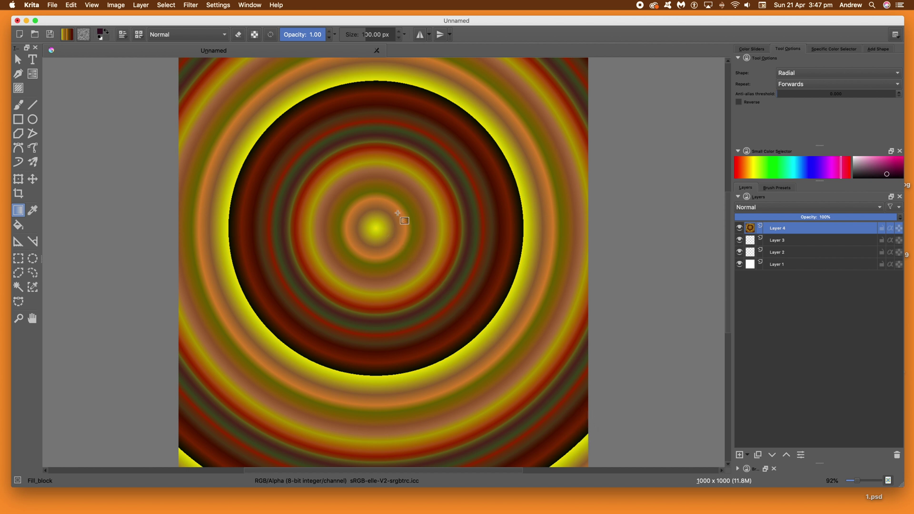
drag(370, 223, 398, 245)
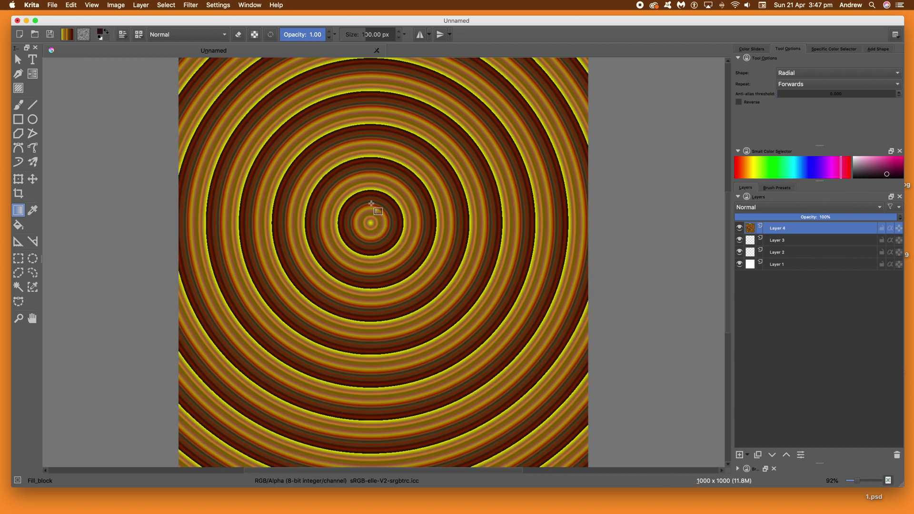
drag(375, 217, 416, 251)
drag(286, 332, 319, 299)
drag(404, 263, 357, 310)
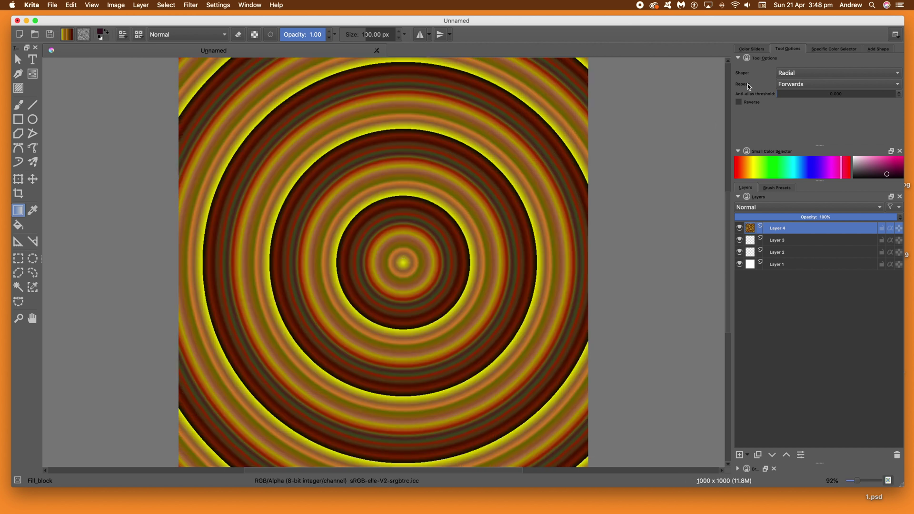
Set Repeat to Alternating and drag a long line from the upper middle for broad rings
click(820, 90)
click(809, 93)
drag(404, 254, 400, 312)
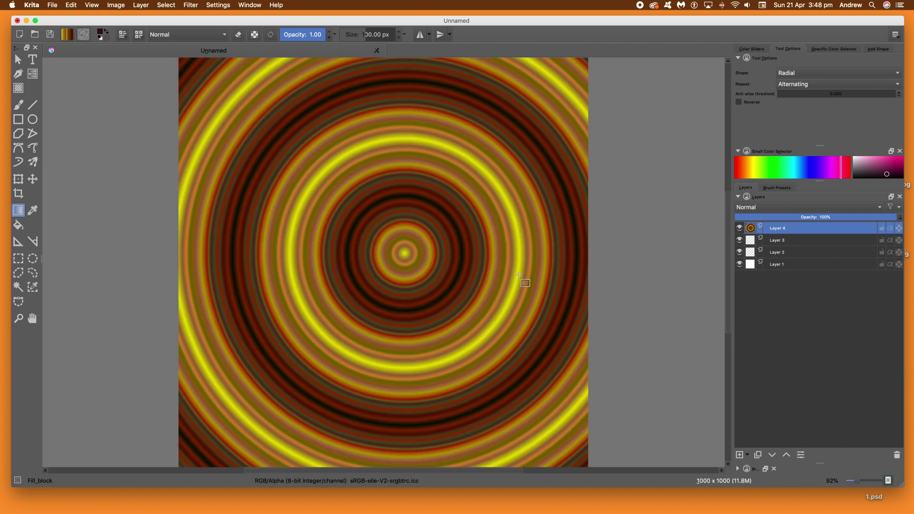
drag(315, 196, 540, 312)
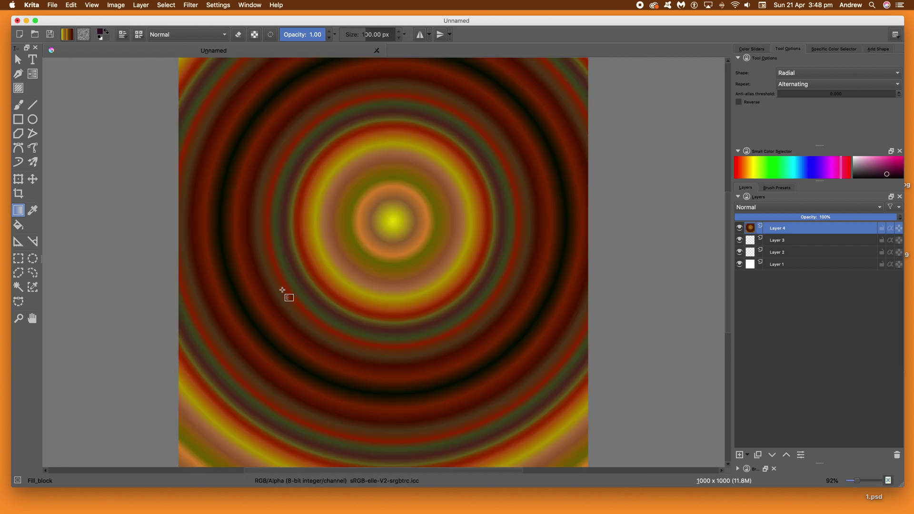
Set Repeat to None and select the cyan-to-white gradient preset
click(800, 84)
click(800, 63)
click(67, 36)
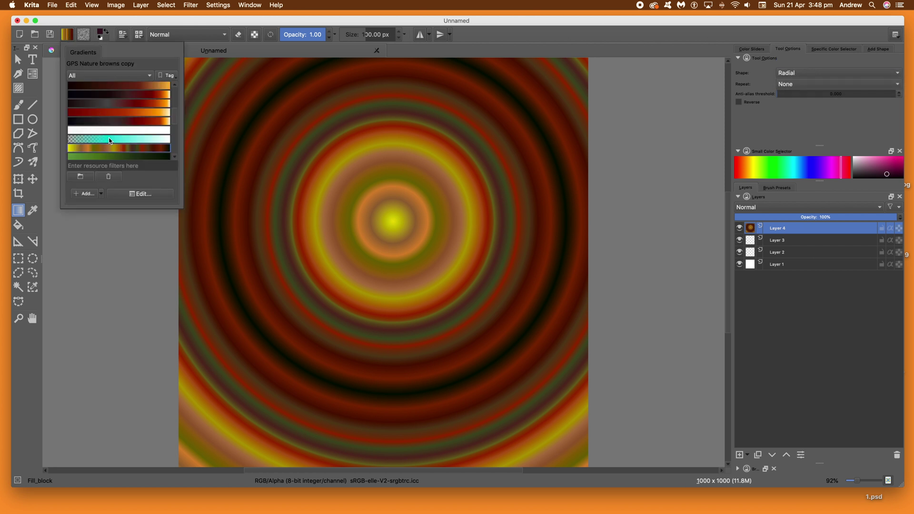
click(130, 141)
click(428, 253)
Draw a cyan radial glow centred just below the middle, then set Repeat to Alternating
drag(376, 228, 444, 265)
drag(381, 228, 458, 276)
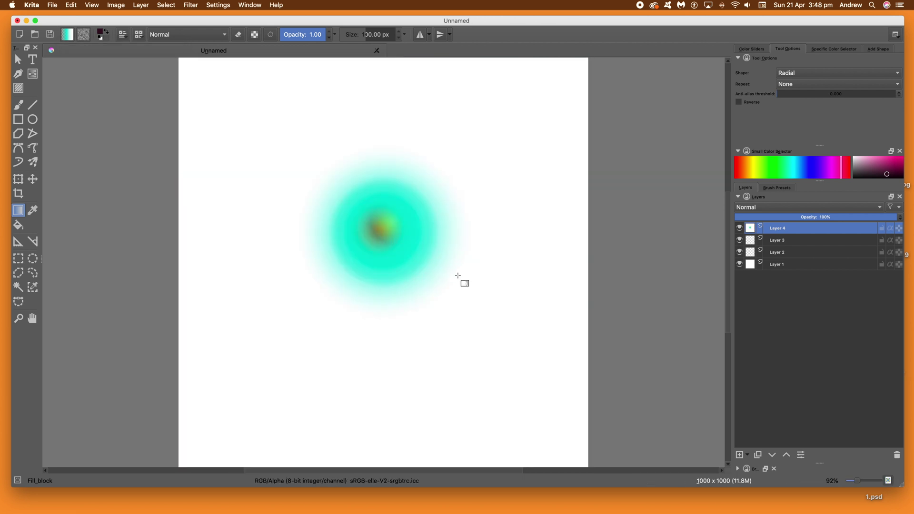
drag(441, 203, 511, 241)
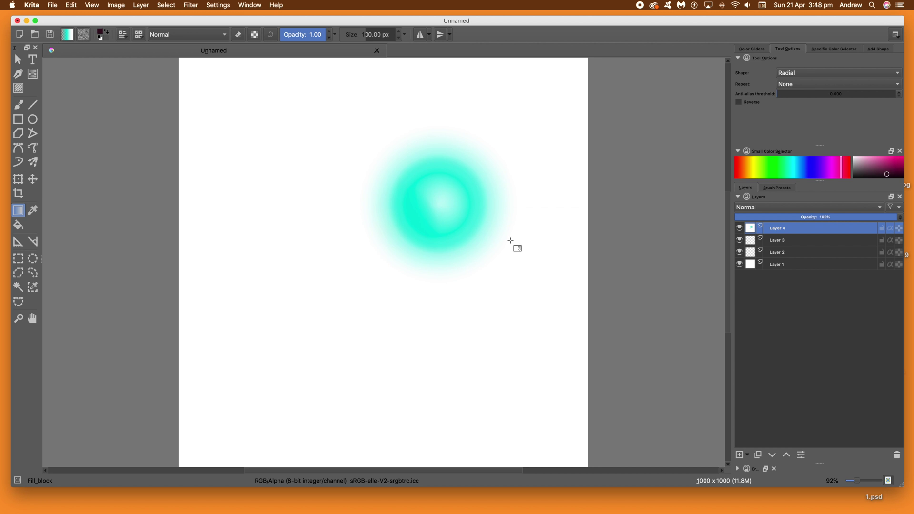
drag(380, 299, 478, 352)
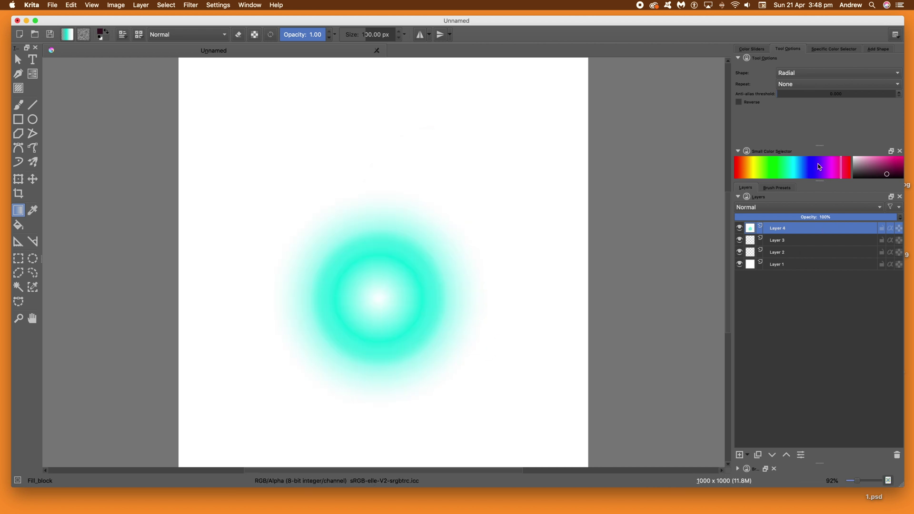
click(804, 87)
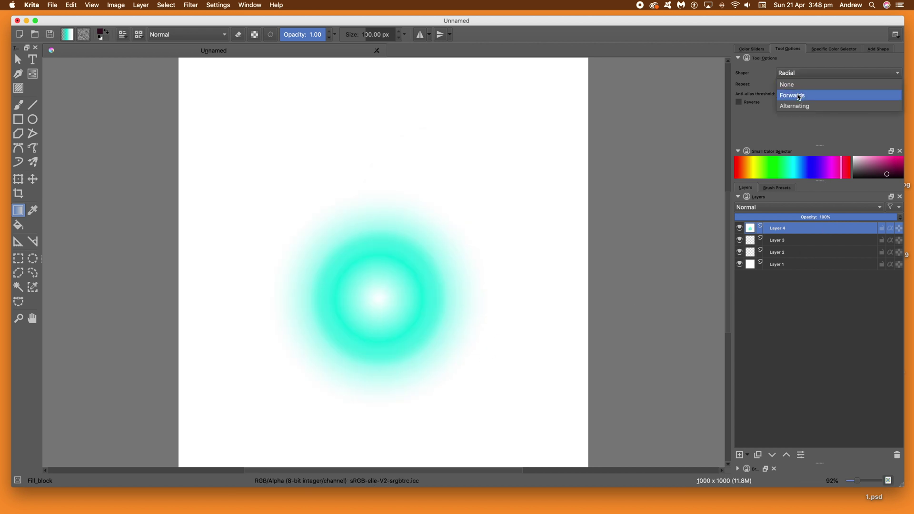
click(800, 106)
Draw tight alternating cyan-and-white rings centred near the top of the canvas
drag(426, 232, 471, 255)
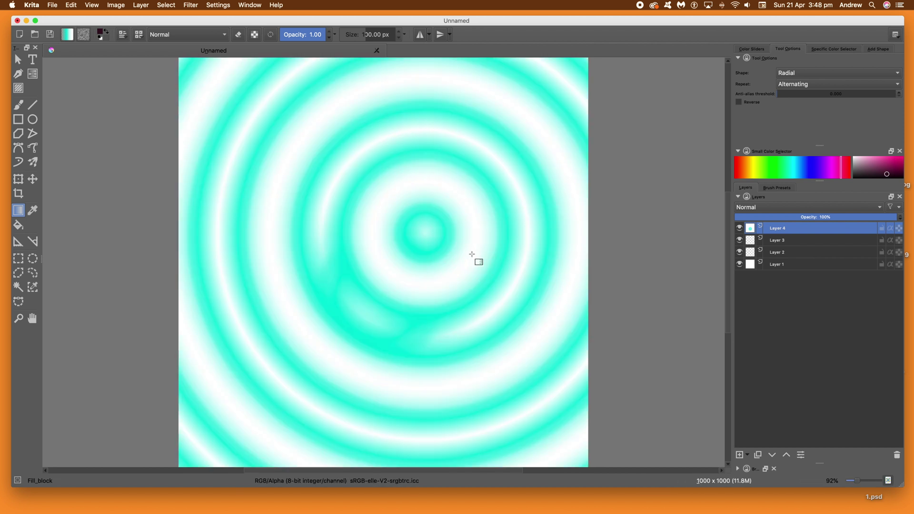
drag(288, 172, 333, 307)
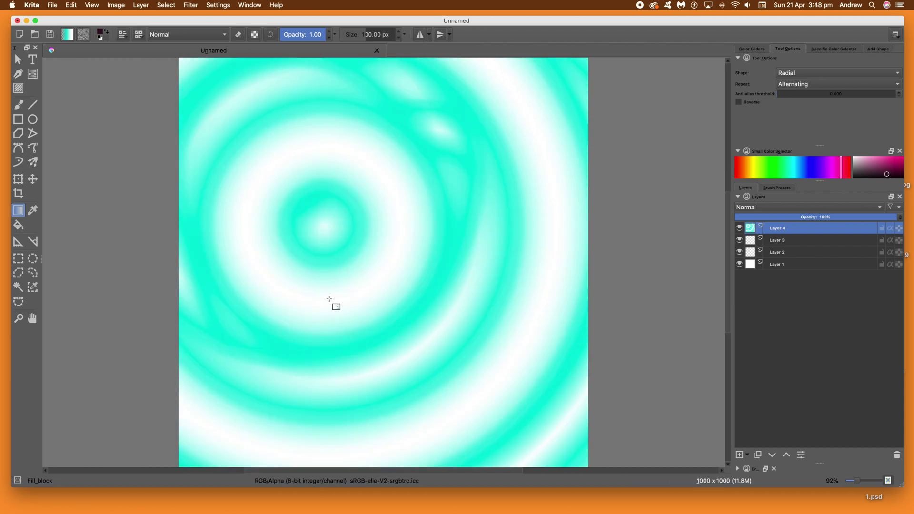
drag(348, 145, 369, 163)
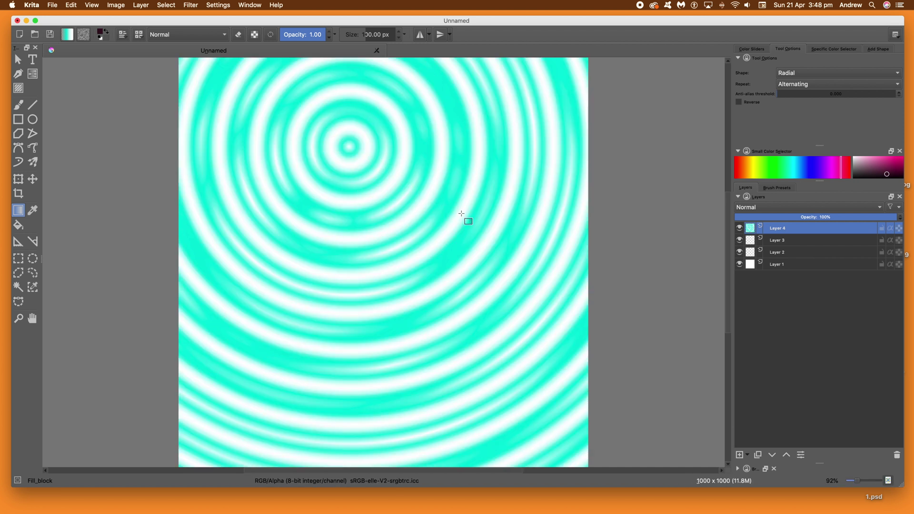
Lower the toolbar gradient opacity to 0.21
click(328, 39)
click(300, 35)
drag(301, 36, 292, 34)
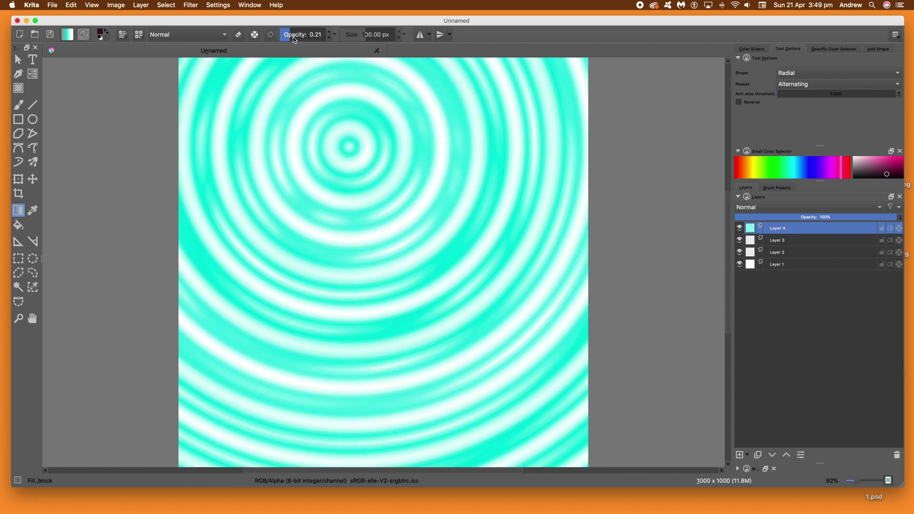
Restore the gradient opacity to 1.00, keep the Radial shape, and open the gradient presets
scroll(327, 39, up, 1)
click(204, 35)
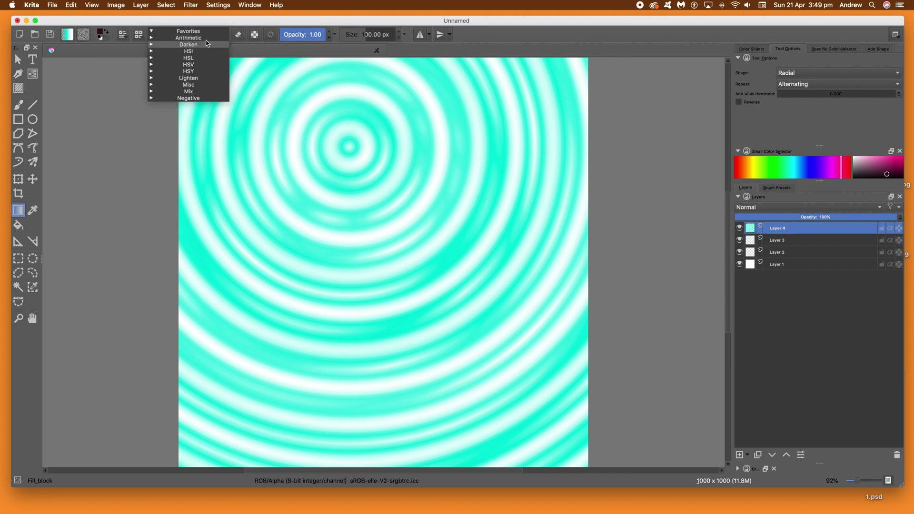
click(255, 26)
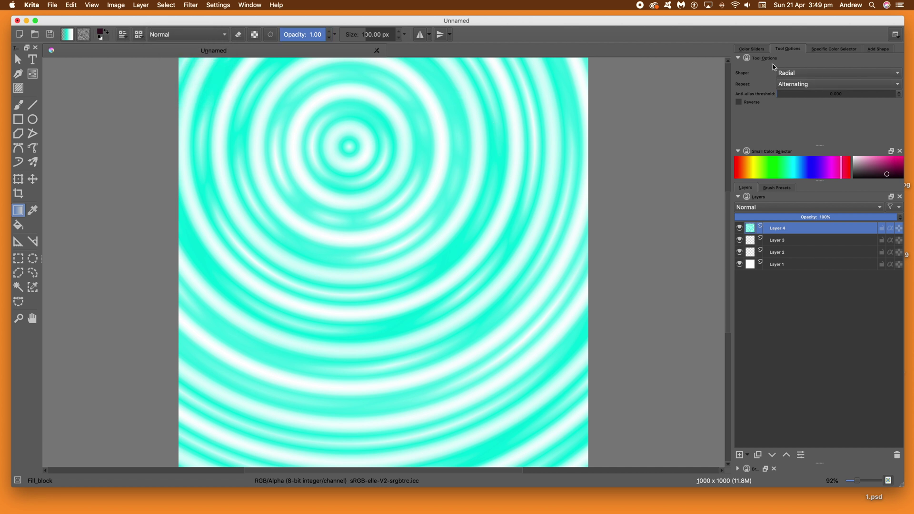
click(811, 75)
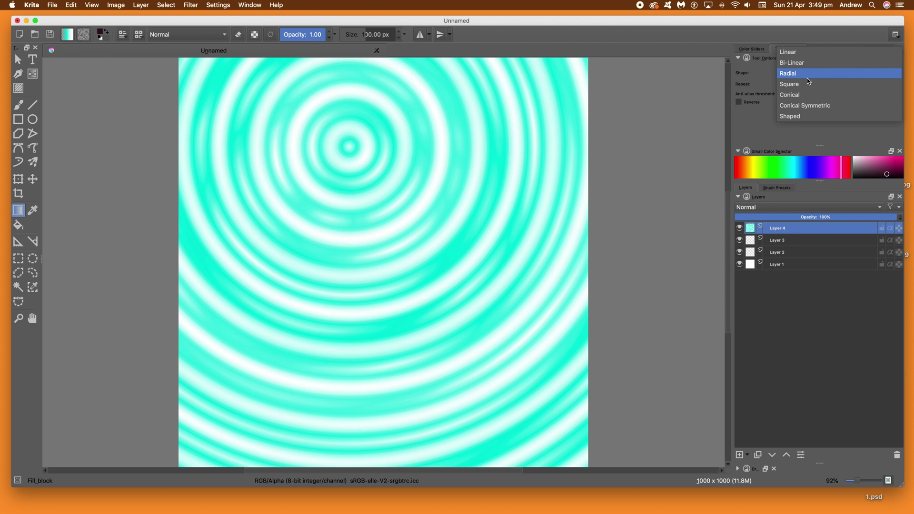
click(809, 74)
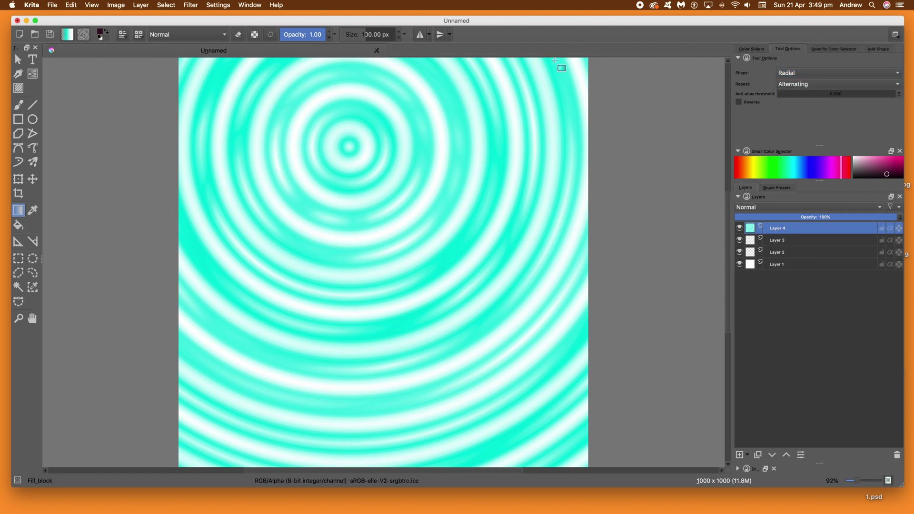
click(65, 36)
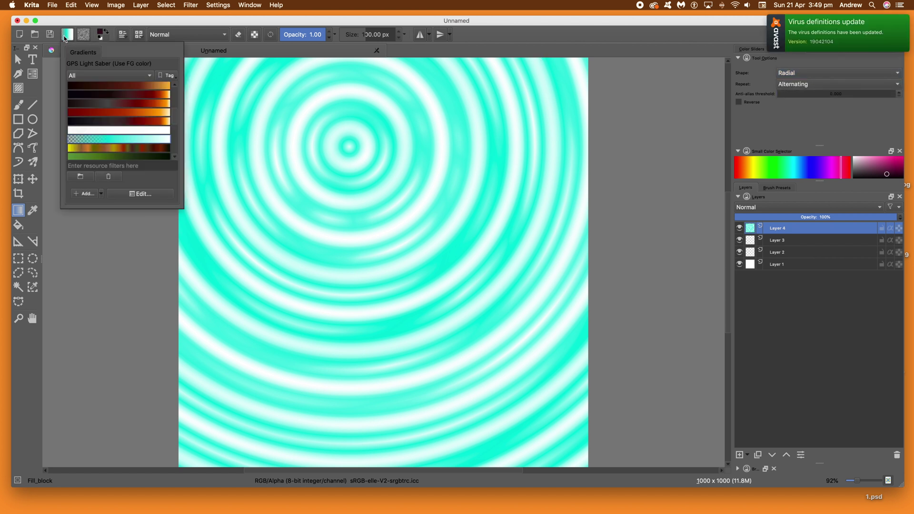
Pick the green grass gradient preset and fill the canvas with green alternating rings
scroll(175, 134, down, 3)
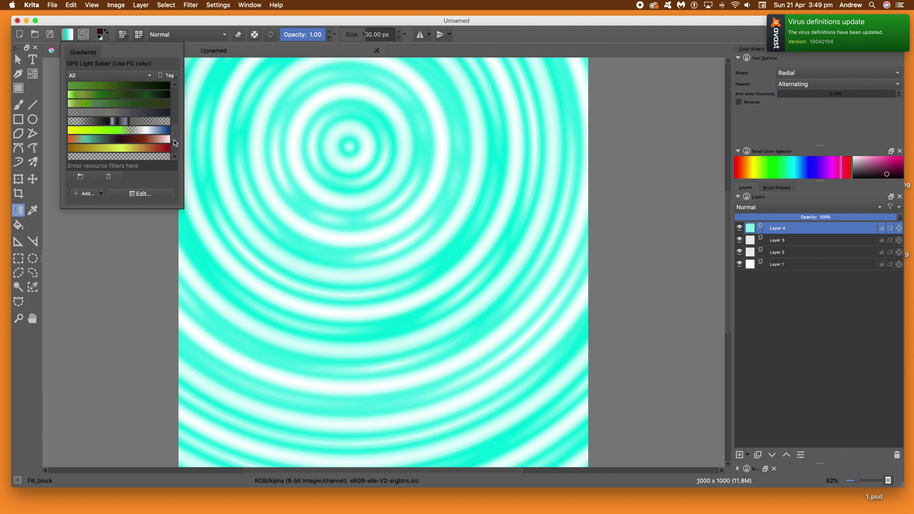
click(94, 104)
click(373, 184)
drag(398, 192, 452, 218)
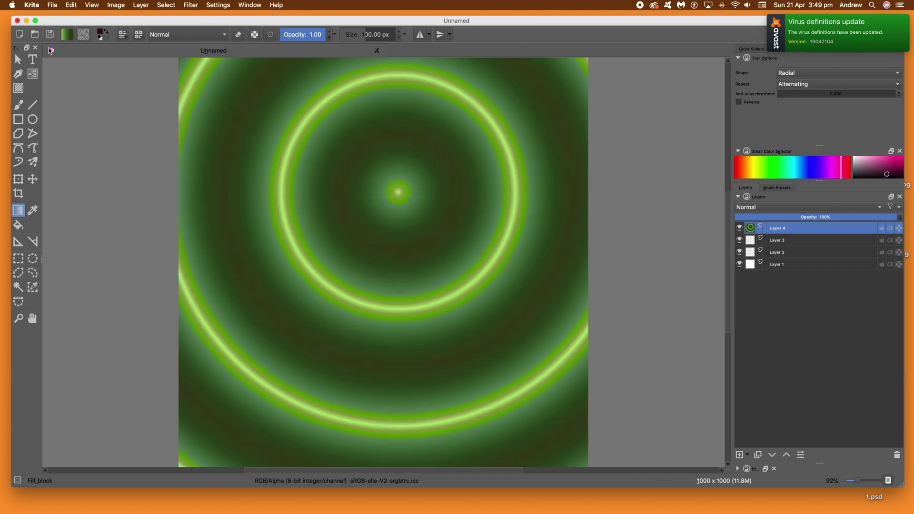
Switch to the red, teal and white preset and fill the canvas with multicoloured rings
click(67, 36)
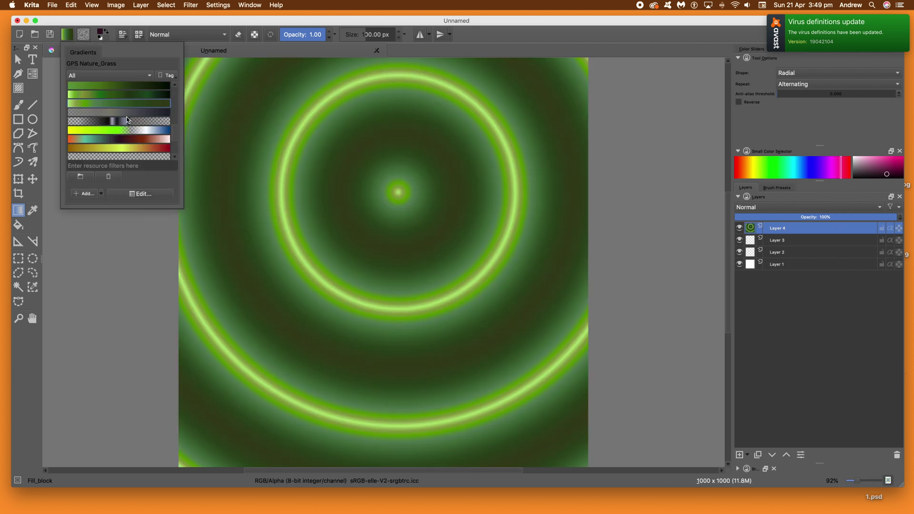
click(104, 139)
click(401, 199)
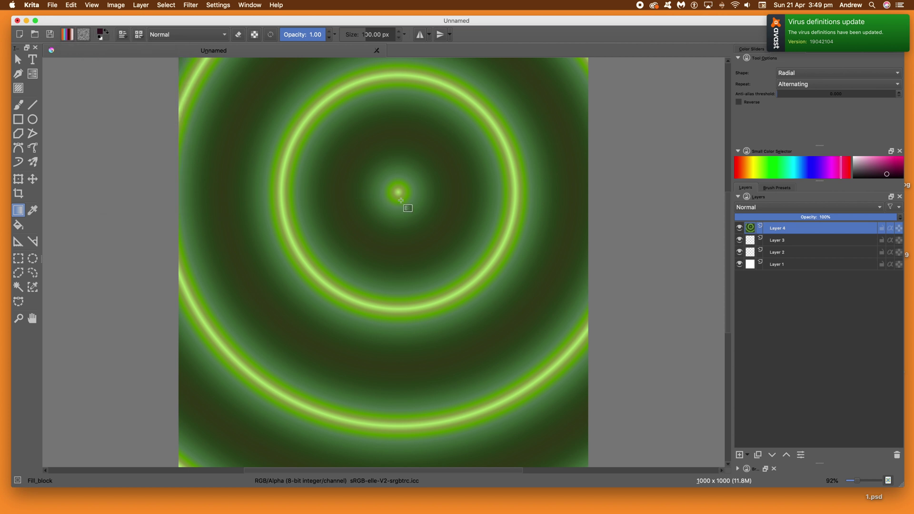
drag(371, 191, 409, 198)
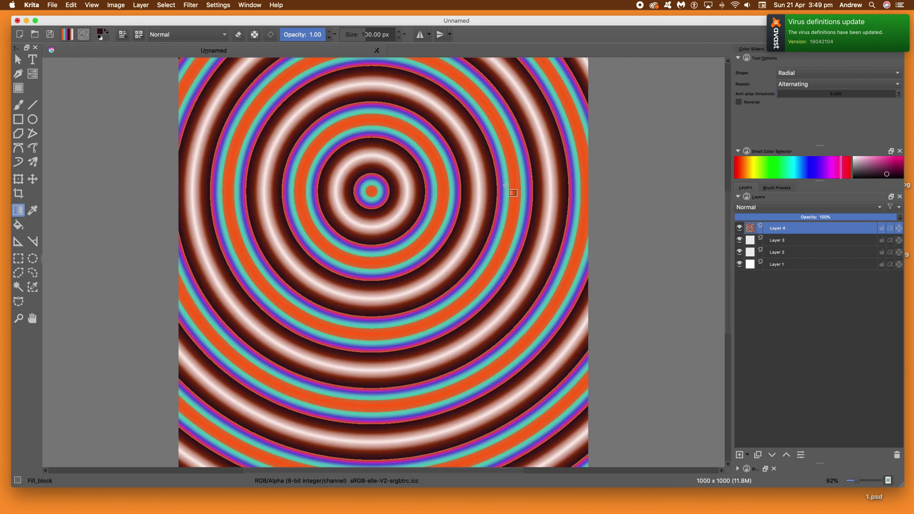
Set Repeat to None and draw one small multicoloured radial spot
click(817, 84)
click(809, 62)
drag(364, 217, 397, 229)
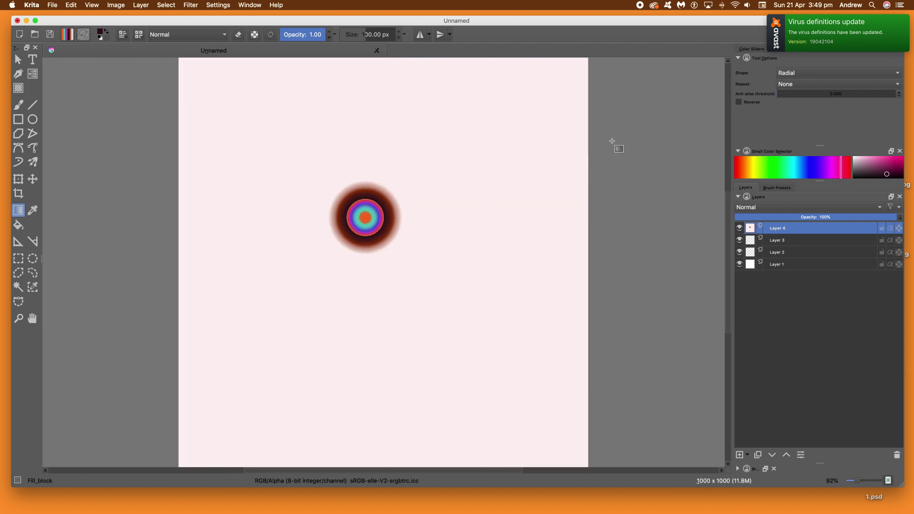